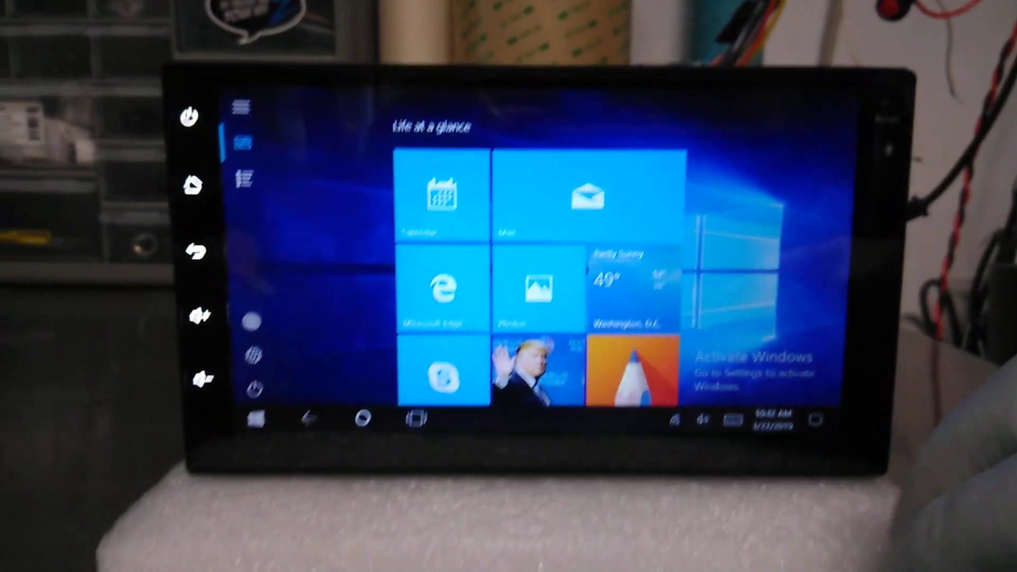
{"action": "scroll", "coordinate": [635, 318], "scroll_direction": "down", "scroll_amount": 5}
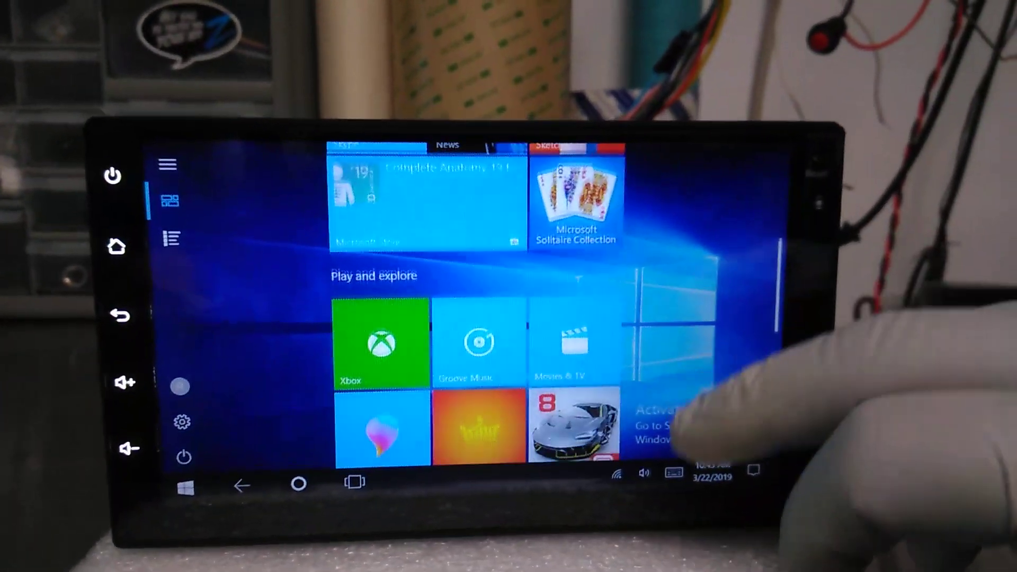
{"action": "scroll", "coordinate": [636, 317], "scroll_direction": "down", "scroll_amount": 5}
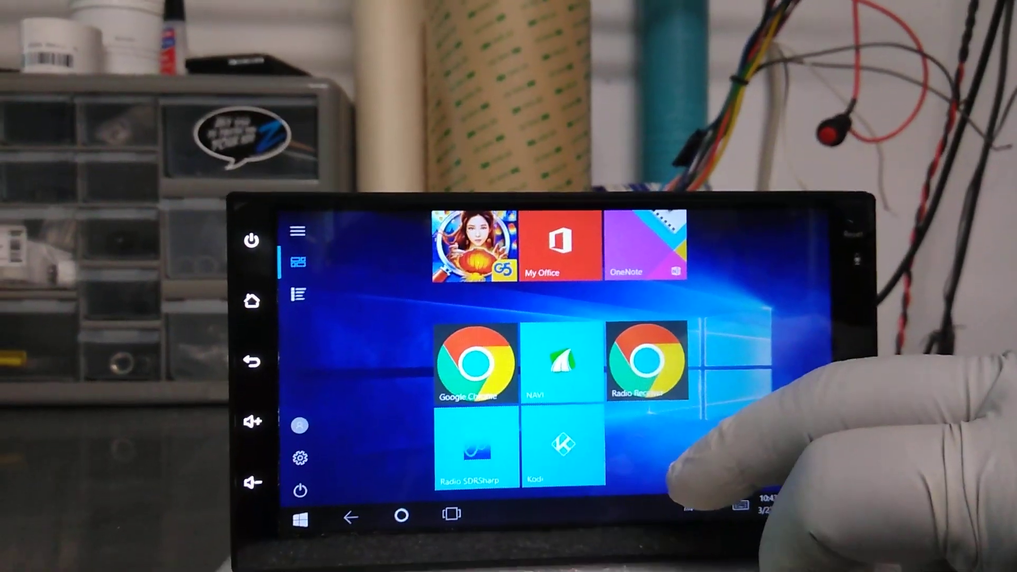
Step: Launch Radio Receiver and tune it up from 103.10 to FM 107.90
{"action": "left_click", "coordinate": [648, 367]}
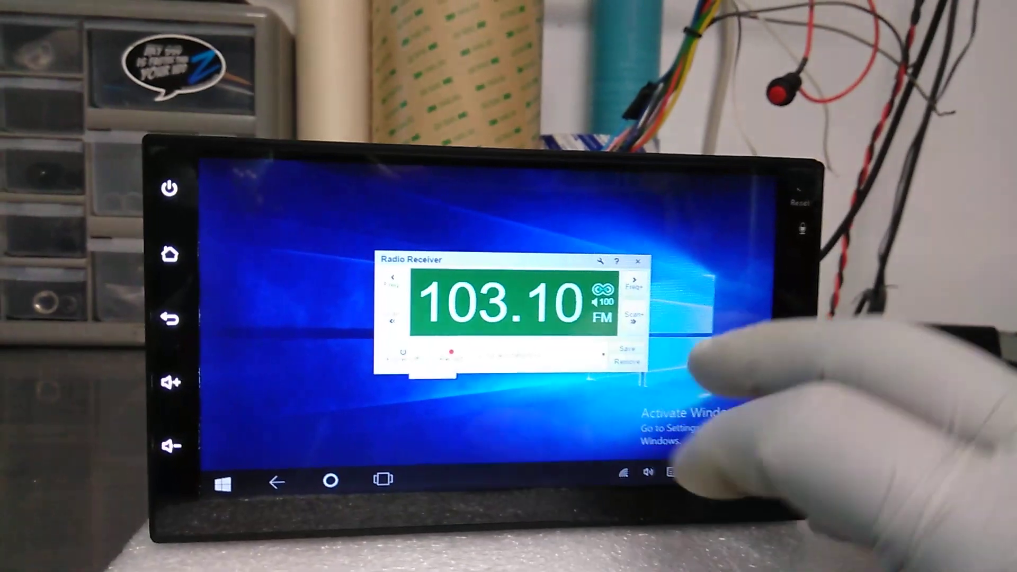
{"action": "left_click", "coordinate": [658, 278]}
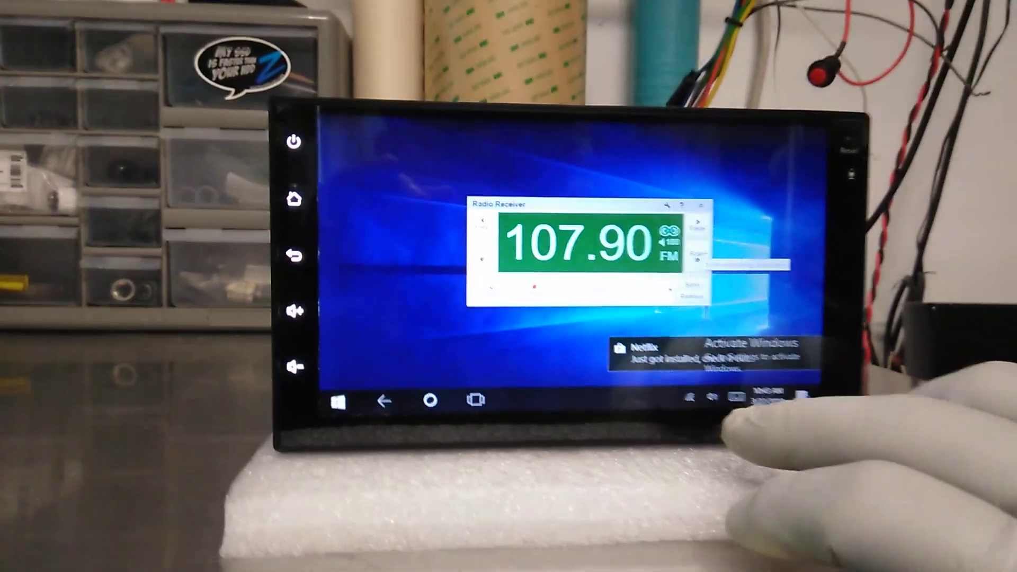
Step: Launch Netflix from its 'Just got installed' notification to its sign-in page, then show open apps
{"action": "left_click", "coordinate": [659, 360]}
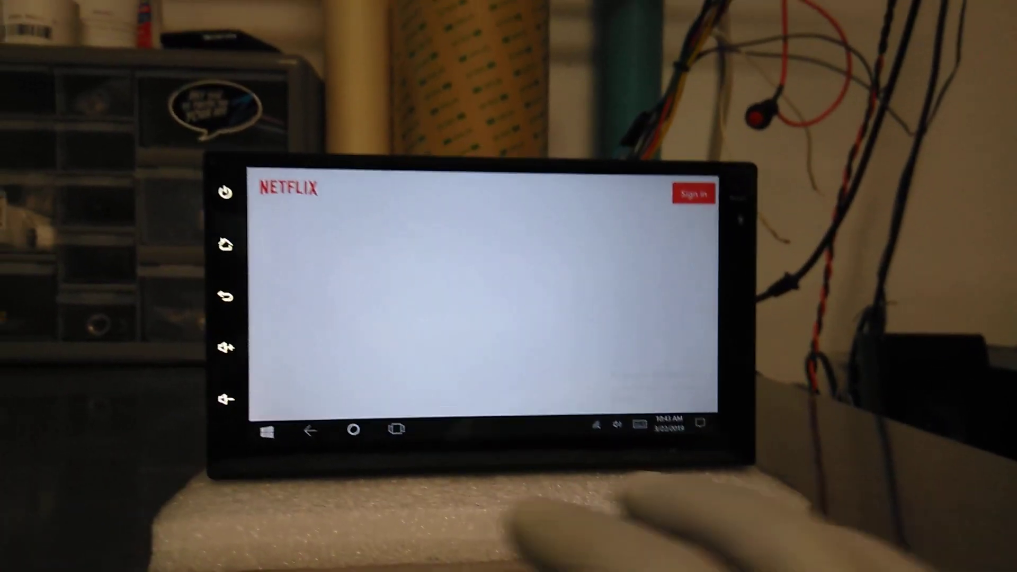
{"action": "left_click", "coordinate": [433, 457]}
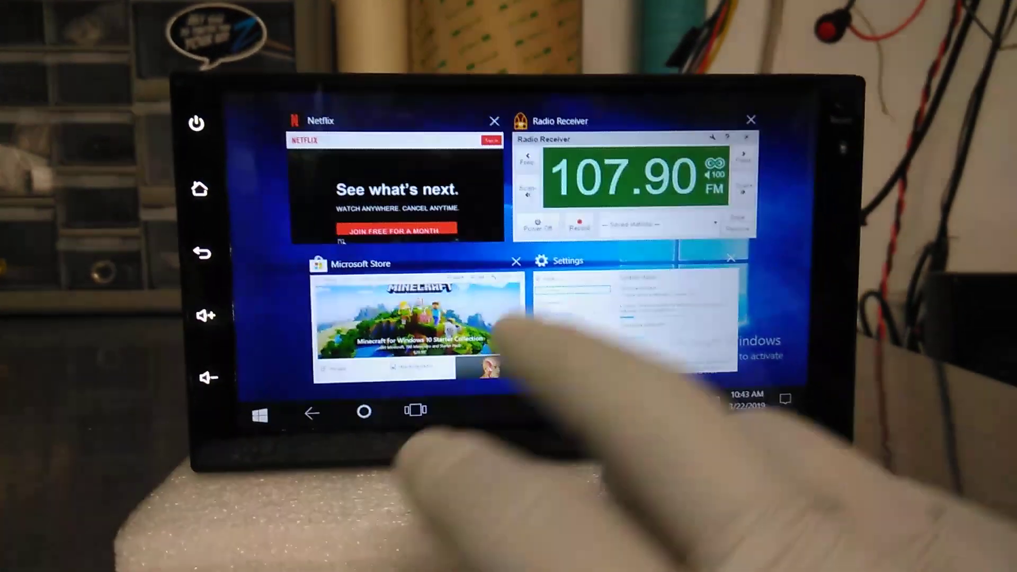